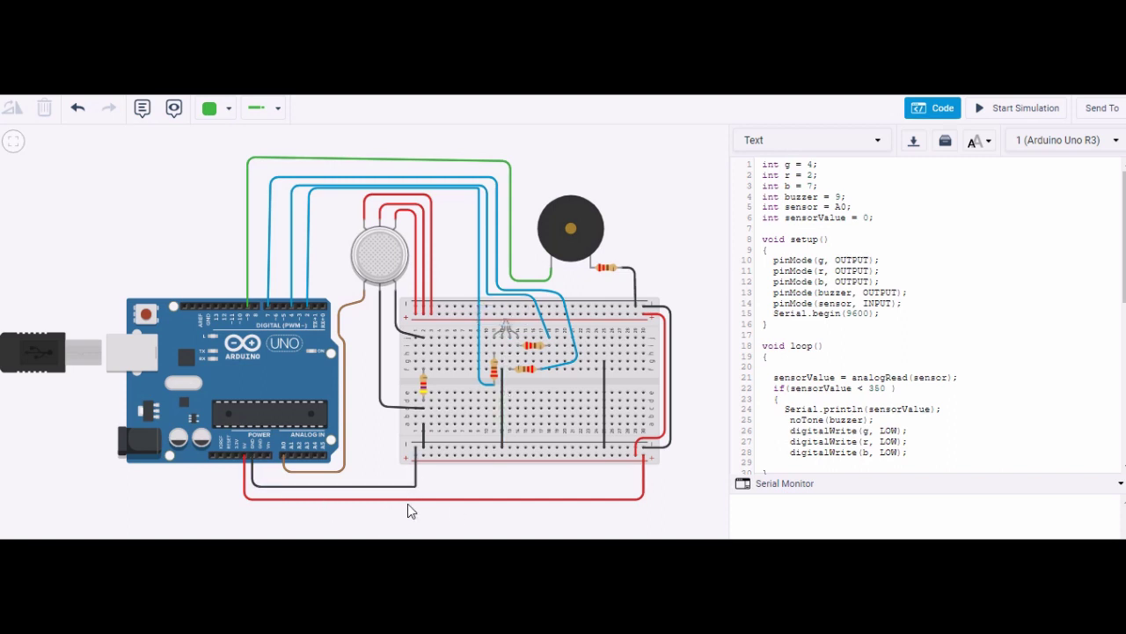
# - Connect the red wire to the Arduino 5V pin and scroll to review the code
pyautogui.click(244, 460)
pyautogui.moveTo(1123, 268); pyautogui.dragTo(1123, 324)
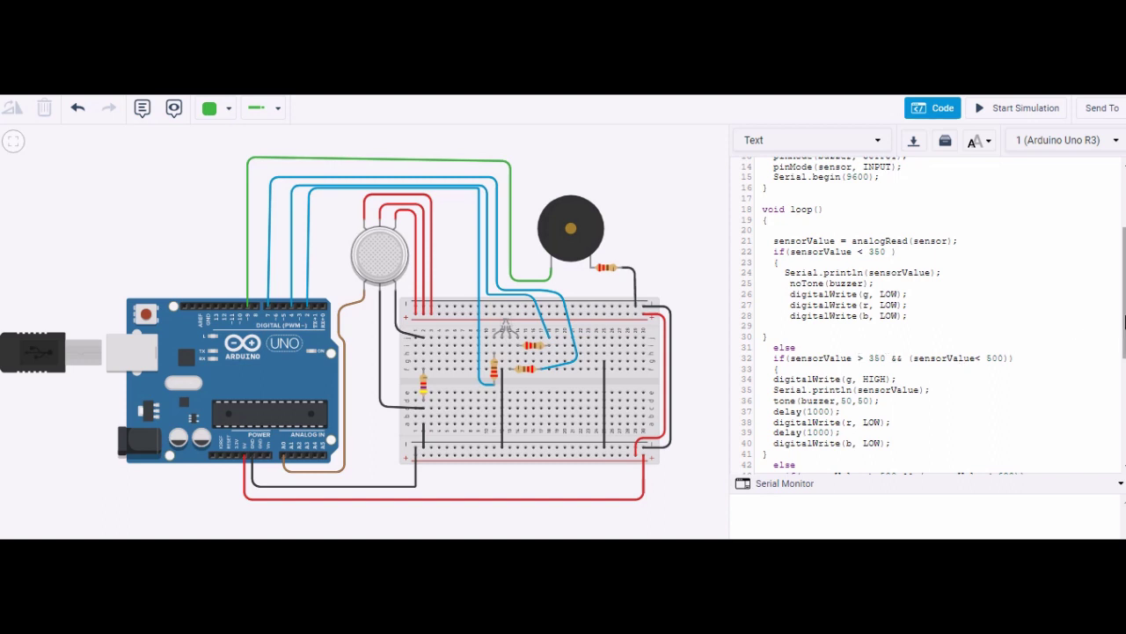
pyautogui.moveTo(1121, 318); pyautogui.dragTo(1120, 400)
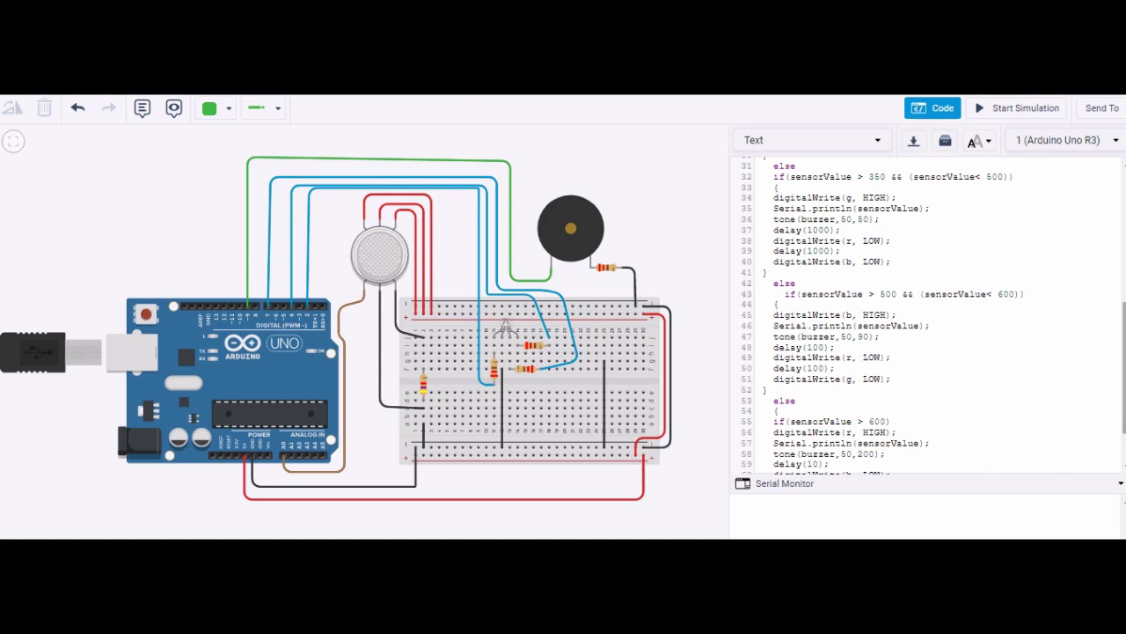
pyautogui.moveTo(1123, 361); pyautogui.dragTo(1123, 387)
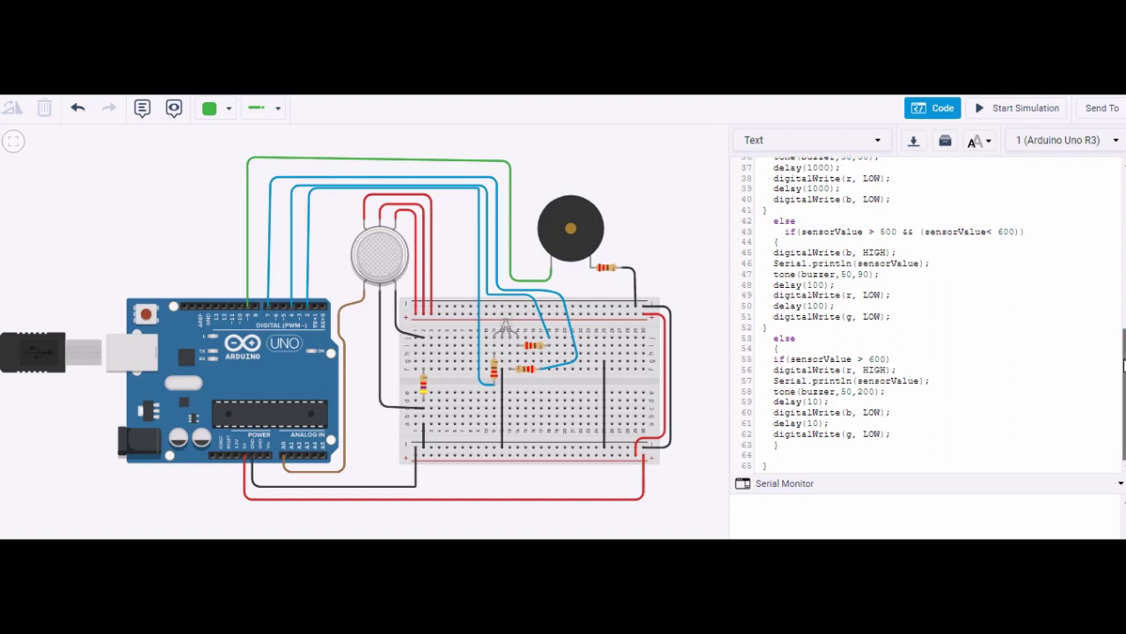
pyautogui.moveTo(1123, 350); pyautogui.dragTo(1123, 191)
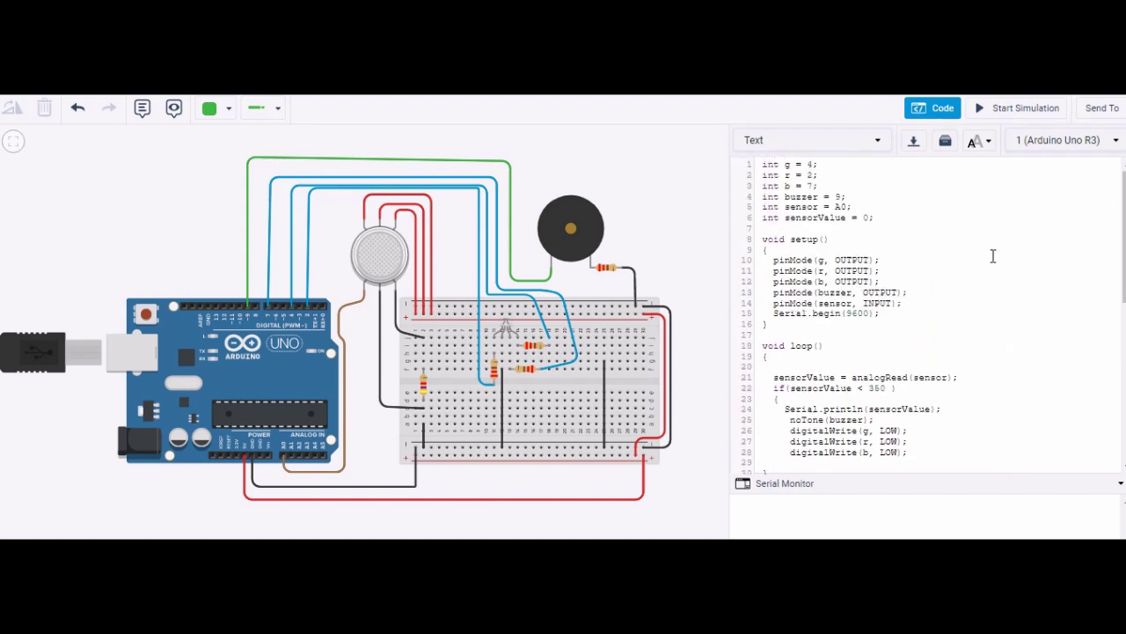
# - Start the simulation, dismiss the debugger notes, and drag out a gas cloud beside the sensor
pyautogui.click(1023, 110)
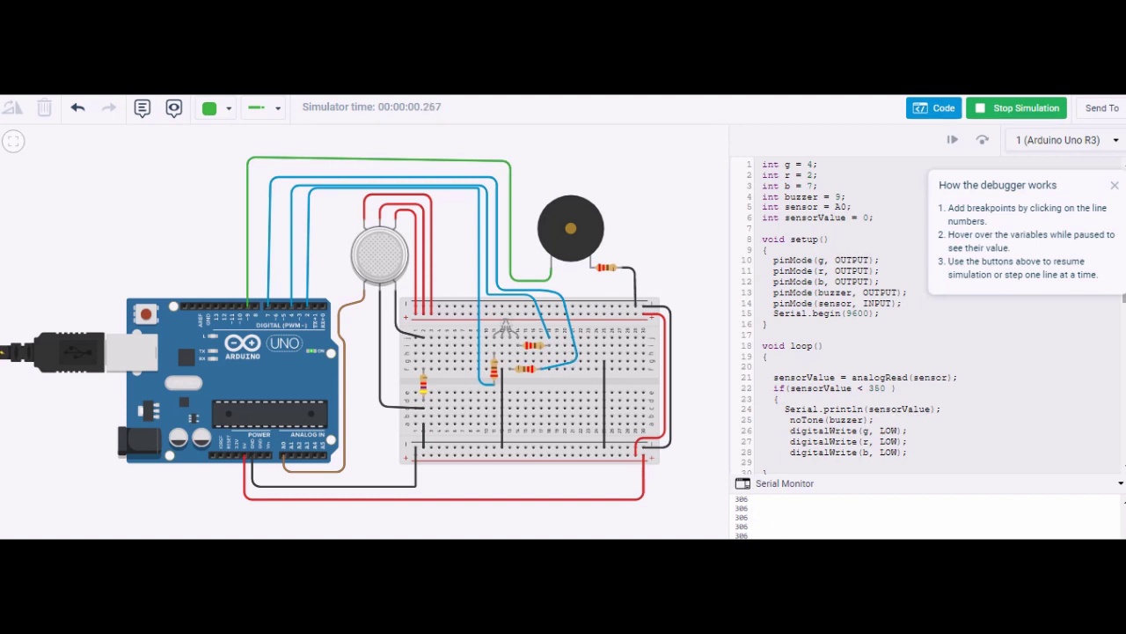
pyautogui.click(1115, 189)
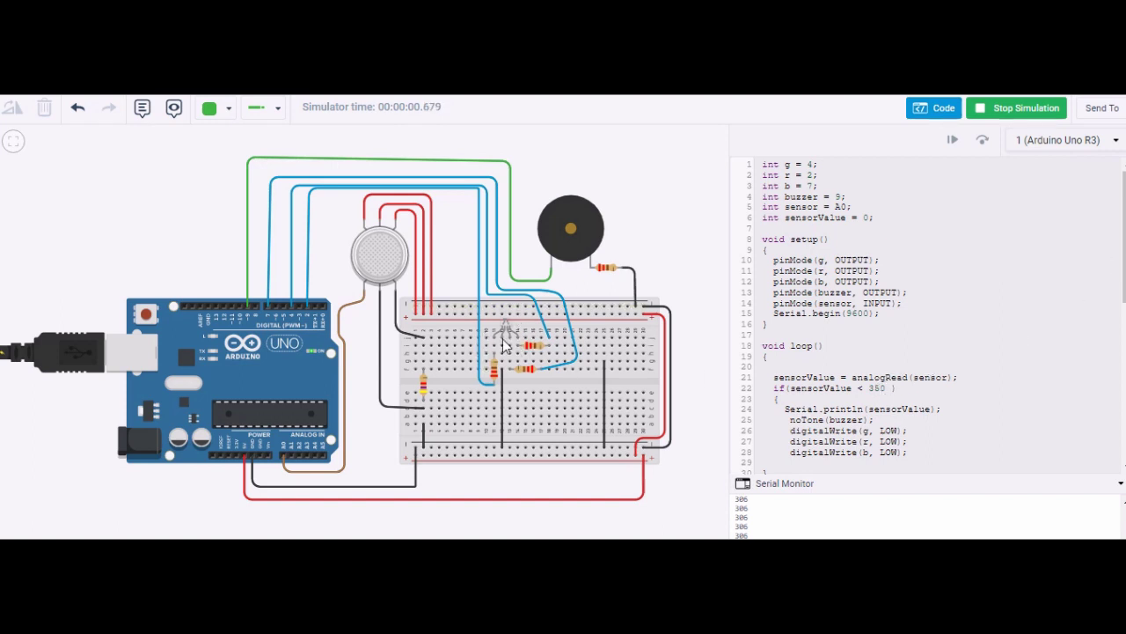
pyautogui.moveTo(383, 258); pyautogui.dragTo(199, 255)
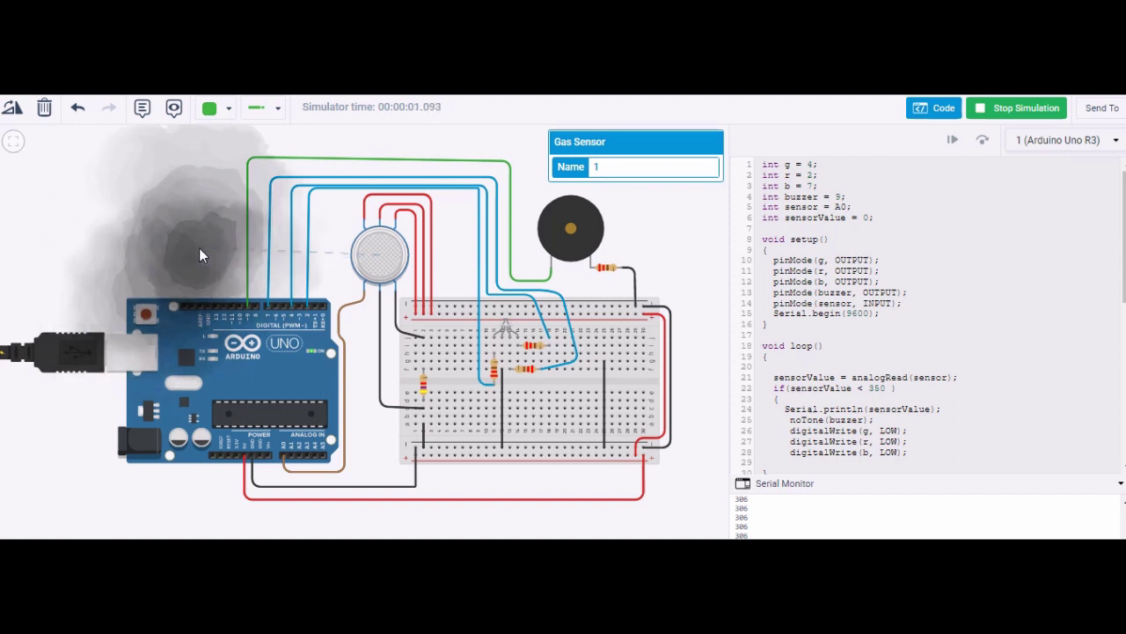
# - Move the gas cloud toward, away from, then back to the sensor so readings climb to 332
pyautogui.moveTo(200, 249); pyautogui.dragTo(294, 246)
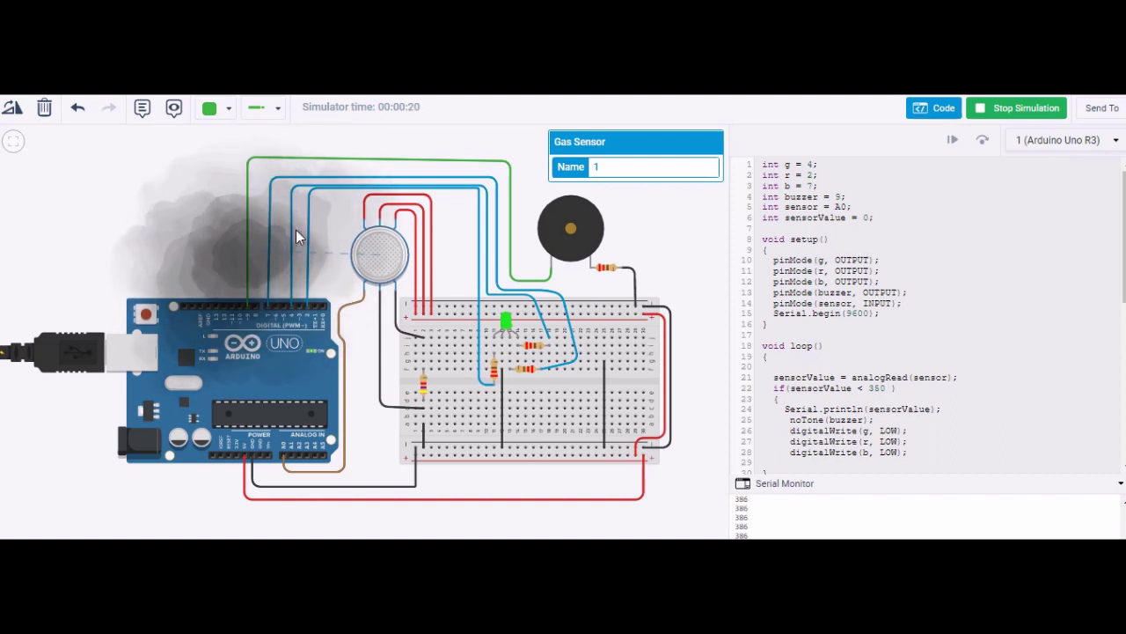
pyautogui.moveTo(295, 230); pyautogui.dragTo(179, 229)
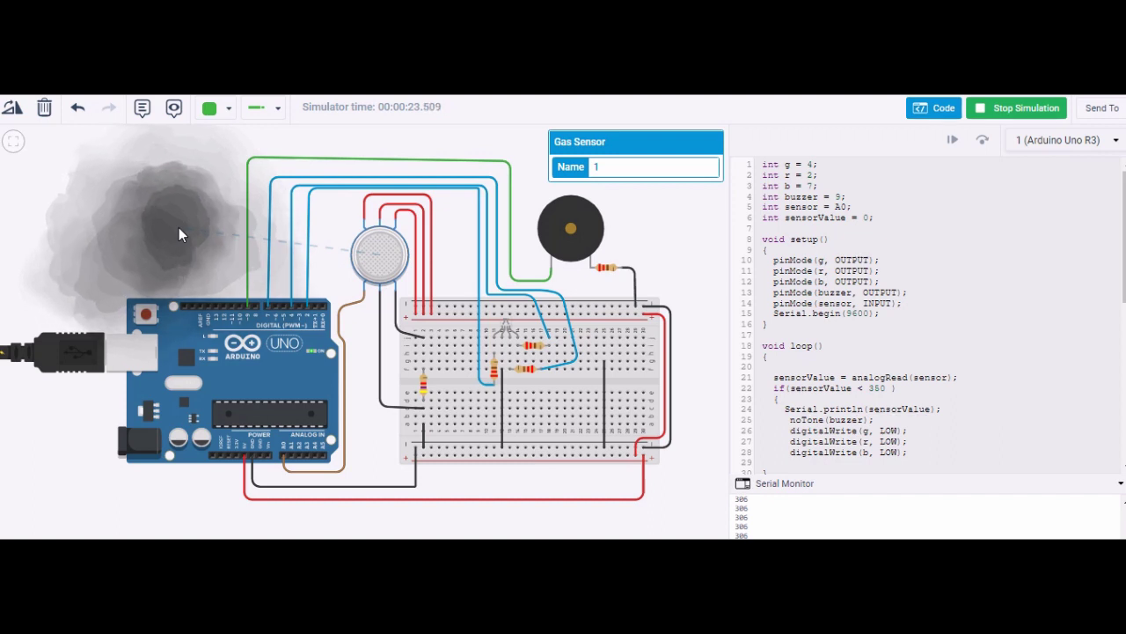
pyautogui.moveTo(179, 227); pyautogui.dragTo(273, 232)
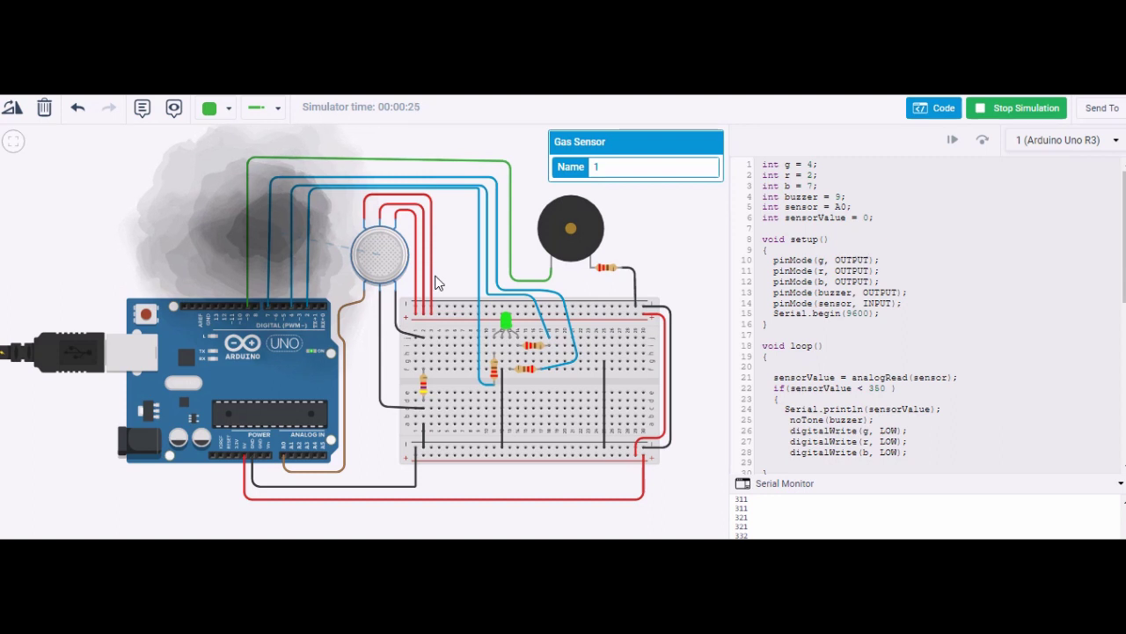
# - Push the gas cloud onto the sensor until readings reach 514 and the LED turns blue
pyautogui.scroll(-2, 1122, 295)
pyautogui.scroll(-4, 1122, 295)
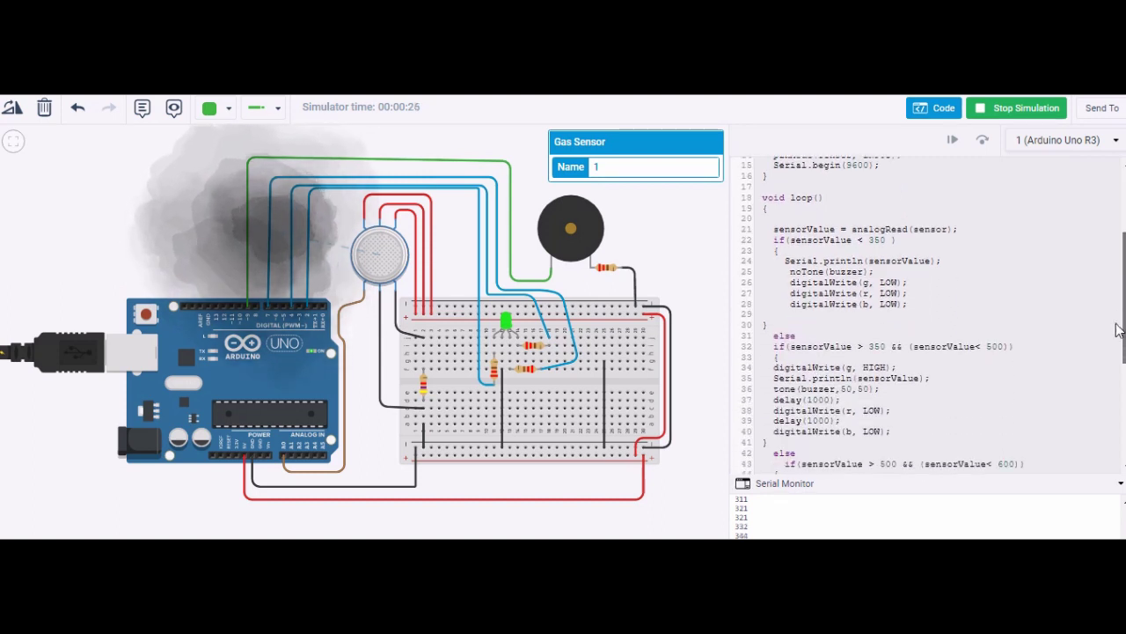
pyautogui.scroll(-1, 1123, 294)
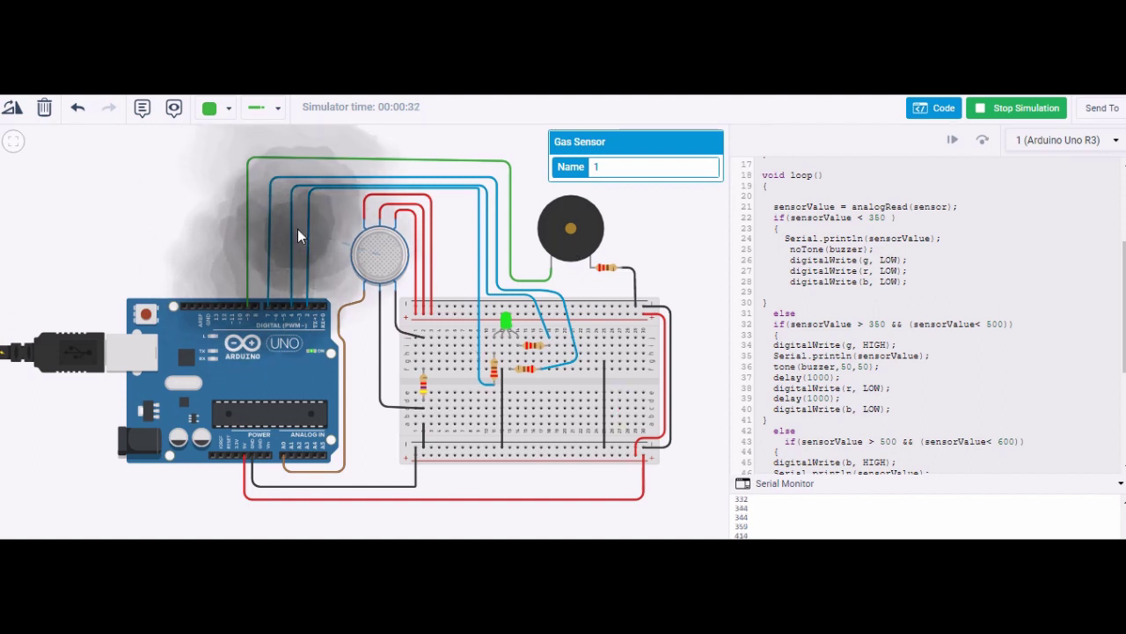
pyautogui.moveTo(297, 227); pyautogui.dragTo(312, 230)
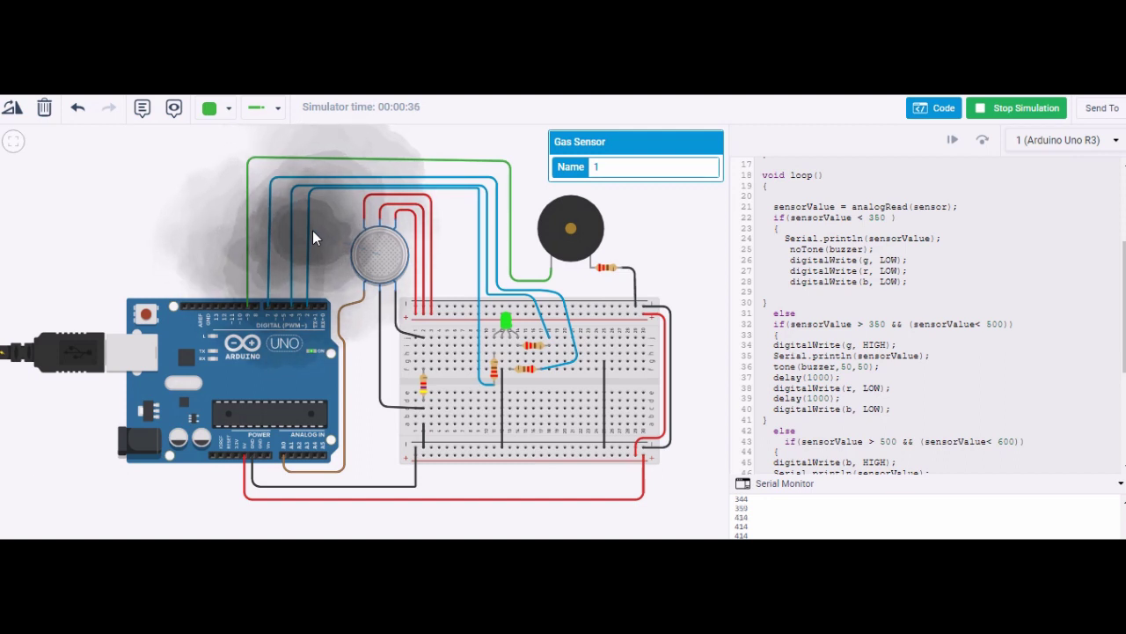
pyautogui.moveTo(312, 230); pyautogui.dragTo(318, 243)
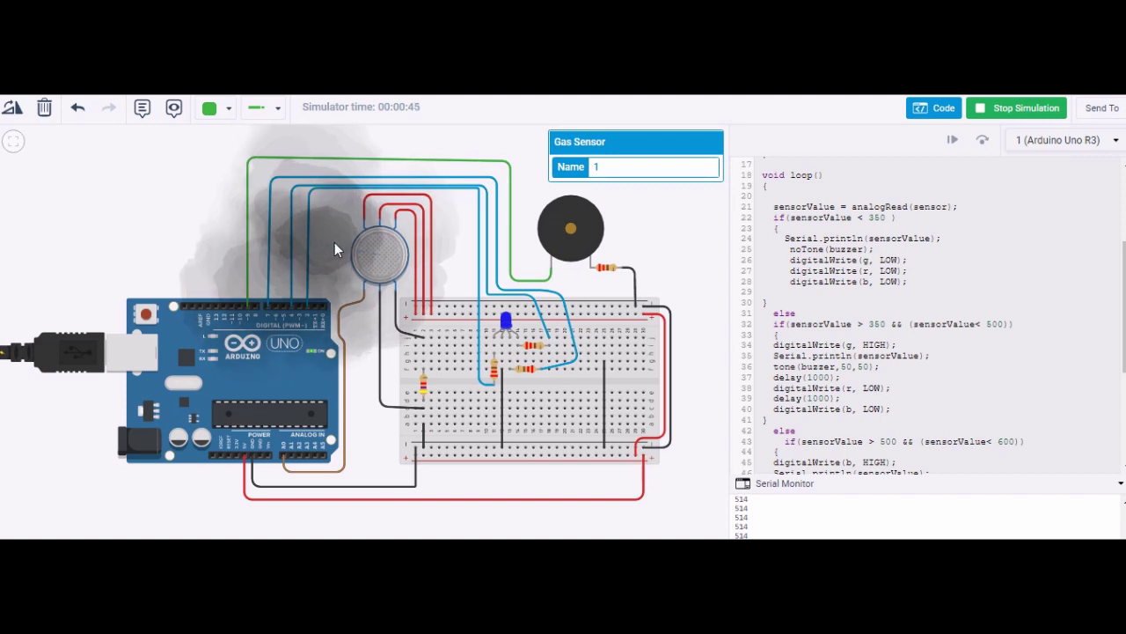
# - Centre the smoke on the sensor, pull it away, and stop the simulation
pyautogui.moveTo(353, 249); pyautogui.dragTo(382, 259)
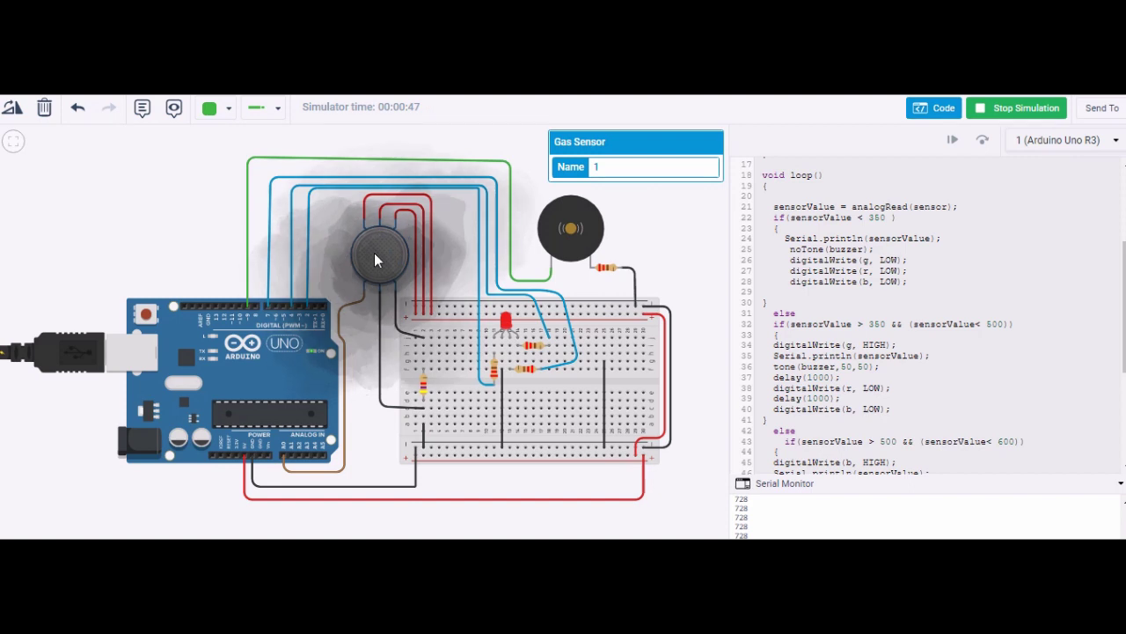
pyautogui.moveTo(378, 253); pyautogui.dragTo(183, 228)
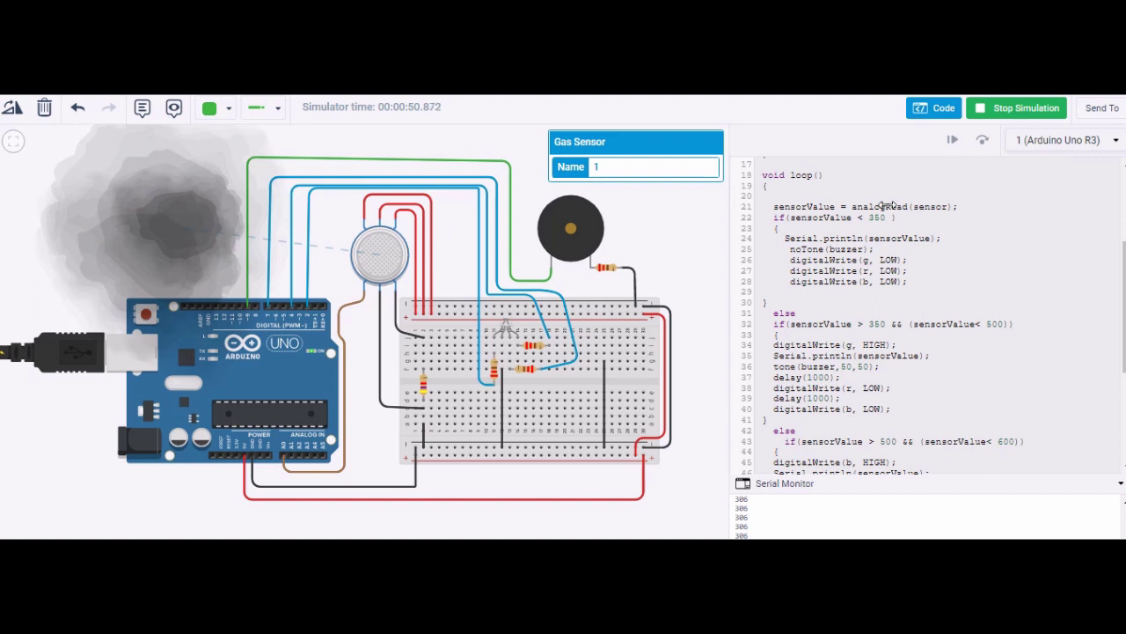
pyautogui.click(1020, 121)
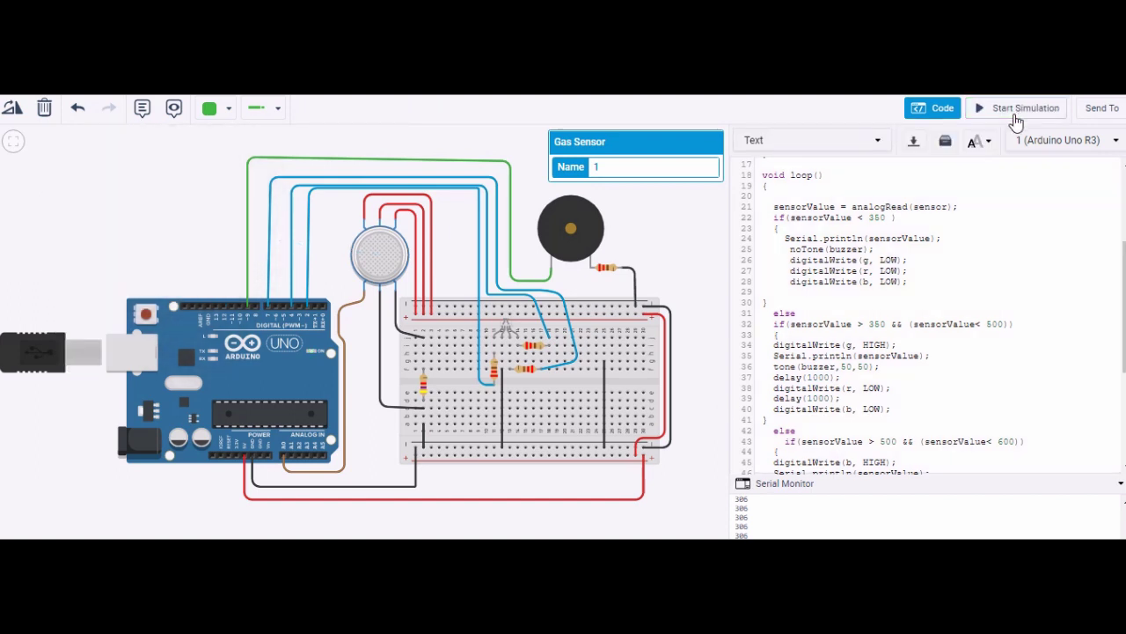